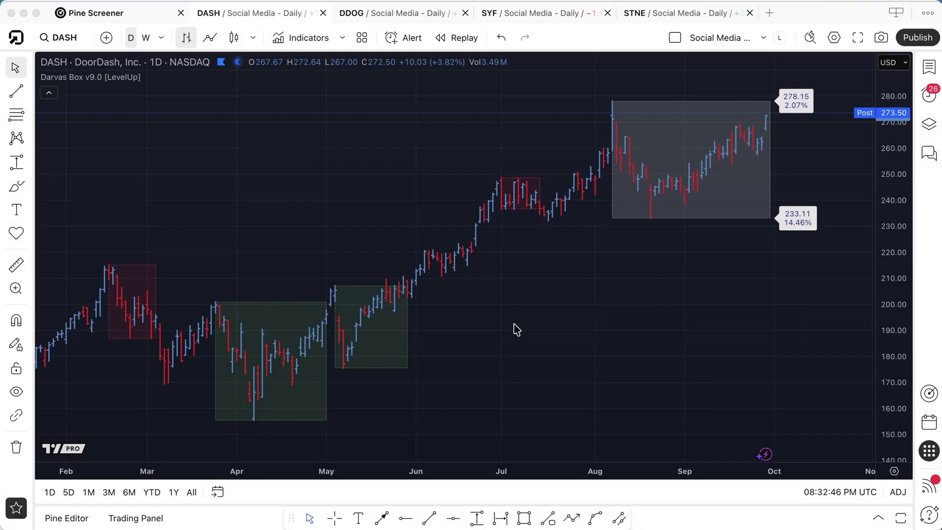
- Walk through the Darvas Box v9.0 indicator on DASH, highlighting the April, July and latest boxes
drag(99, 155, 92, 91)
mouse_move(230, 248)
mouse_down()
mouse_move(217, 287)
mouse_move(227, 298)
mouse_move(220, 293)
mouse_up()
scroll(289, 451, right, 1)
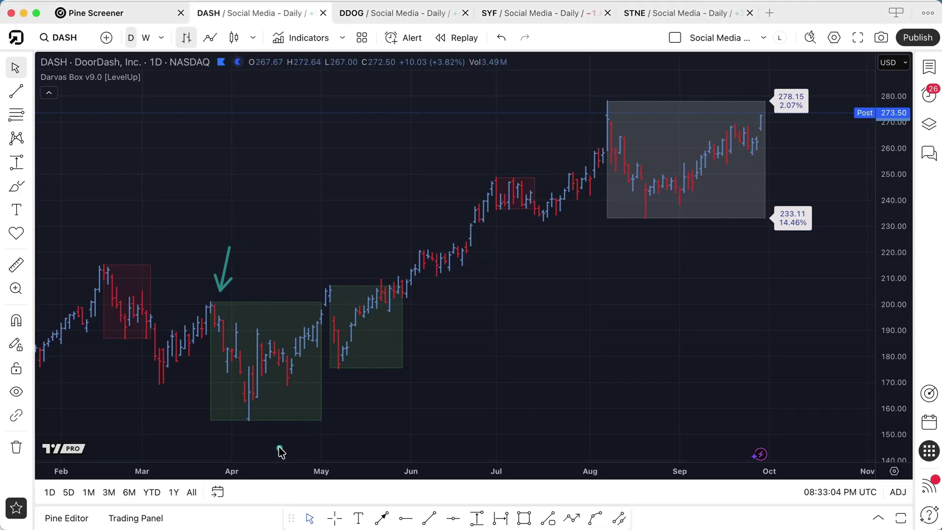
mouse_move(280, 448)
mouse_down()
mouse_move(253, 429)
mouse_move(268, 409)
mouse_up()
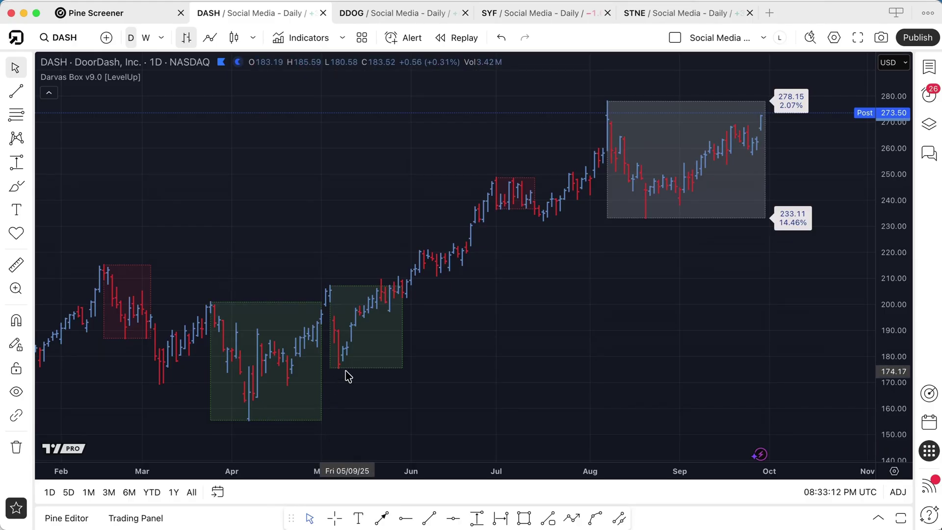
click(310, 294)
mouse_move(310, 294)
mouse_down()
mouse_move(290, 261)
mouse_move(321, 293)
mouse_move(289, 297)
mouse_up()
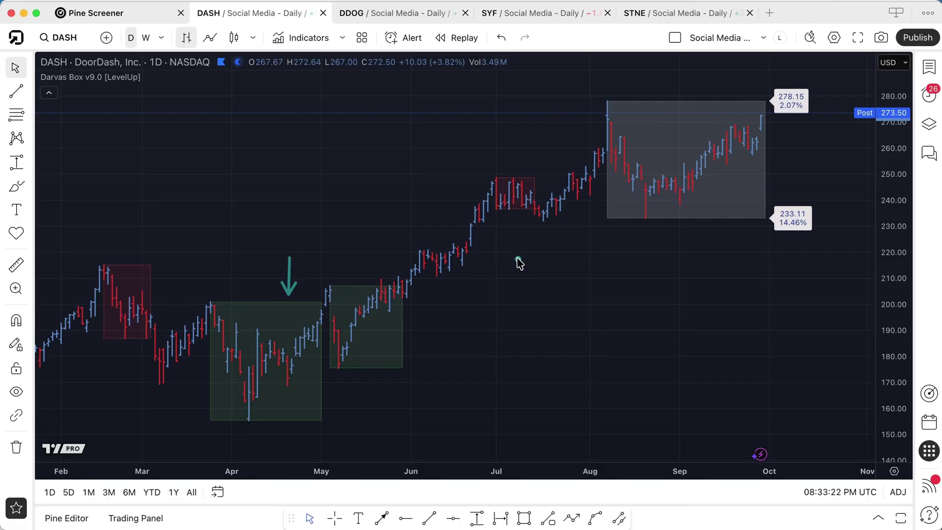
mouse_move(517, 259)
mouse_down()
mouse_move(534, 222)
mouse_move(517, 215)
mouse_up()
drag(709, 258, 709, 233)
drag(794, 268, 794, 240)
- Explain the latest box's 278.15 top and 233.11 bottom, with possible breakout or fall
click(793, 139)
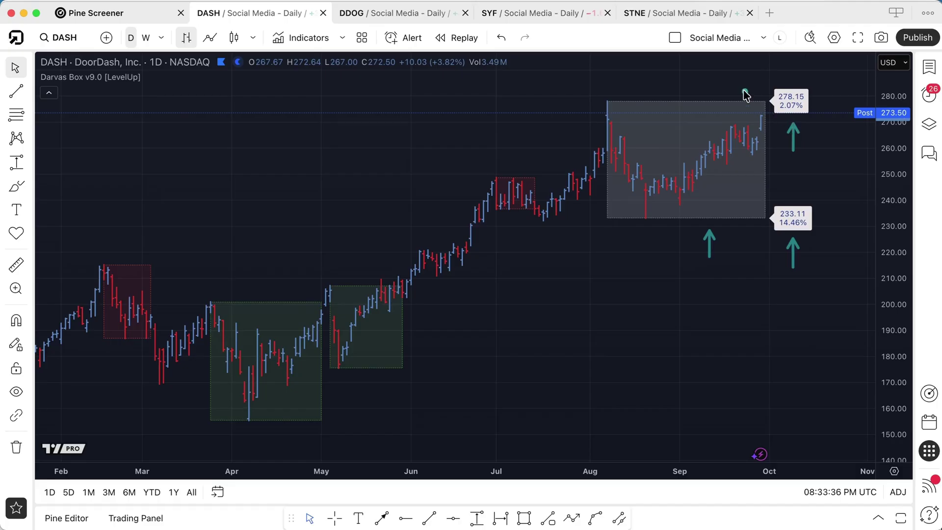
drag(746, 82, 770, 89)
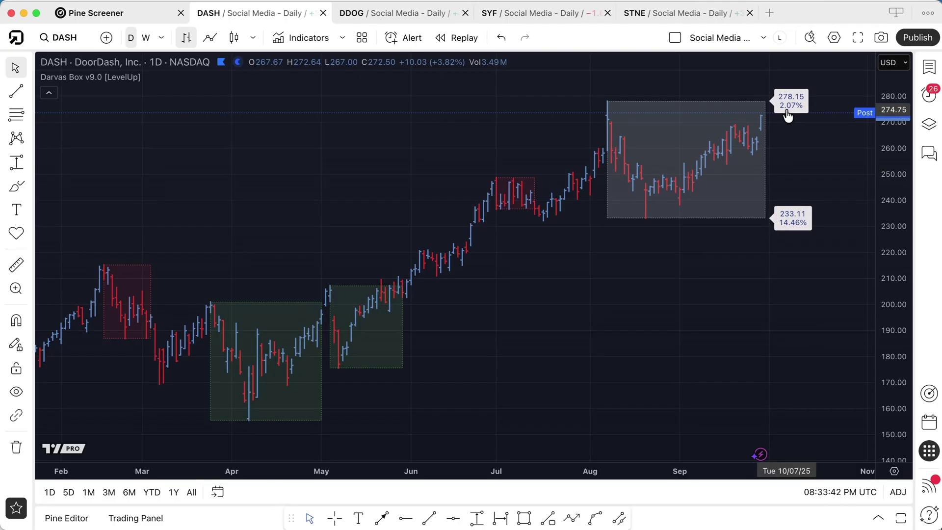
click(786, 138)
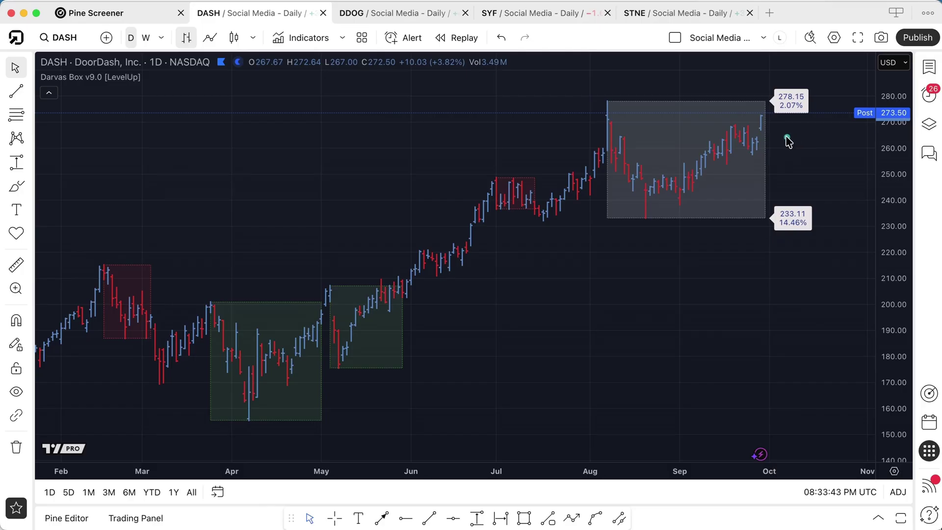
click(751, 105)
click(791, 125)
drag(766, 117, 766, 216)
drag(796, 270, 795, 239)
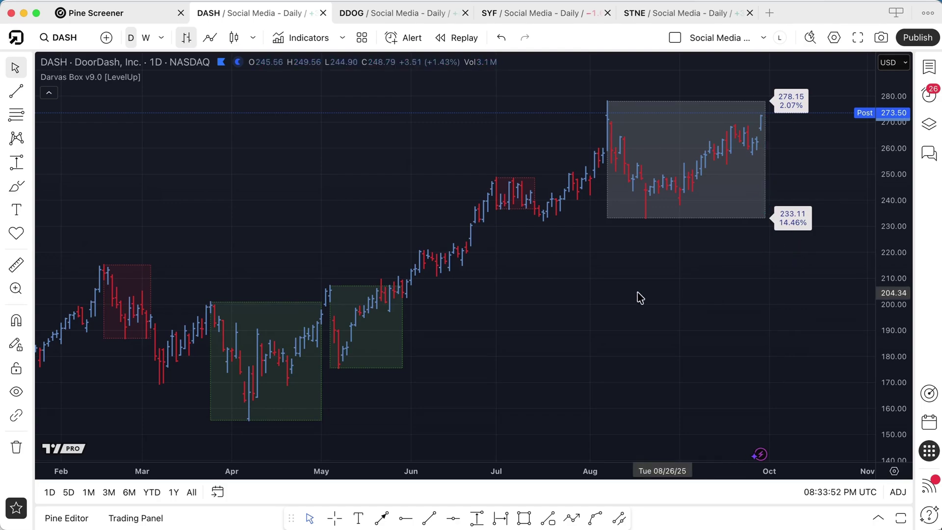
- Draft a DASH alert at 215.60 on Darvas Box v9.0's Break Above condition, then cancel it
right_click(549, 262)
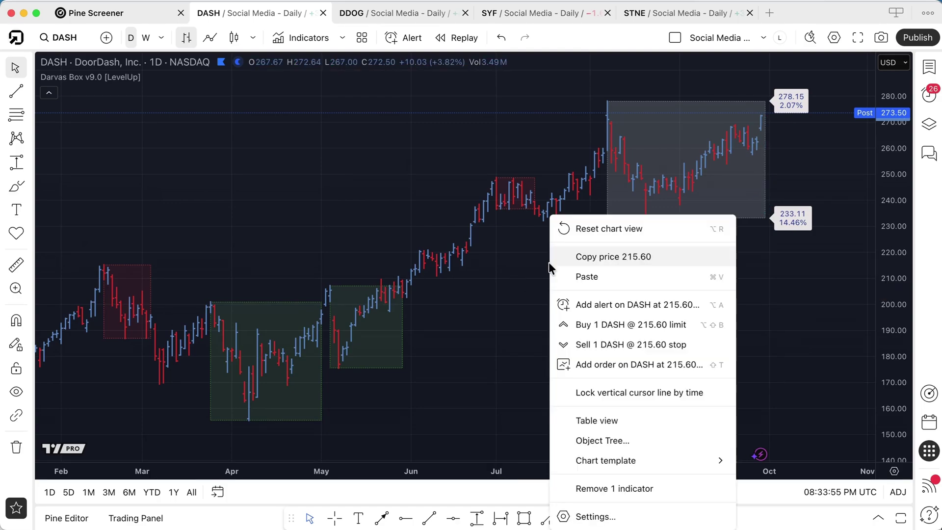
click(608, 303)
click(444, 225)
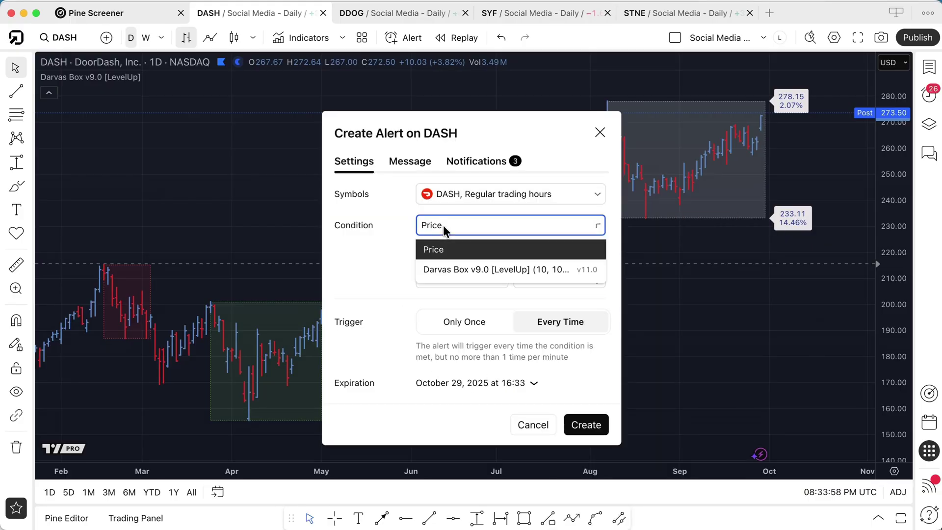
click(437, 269)
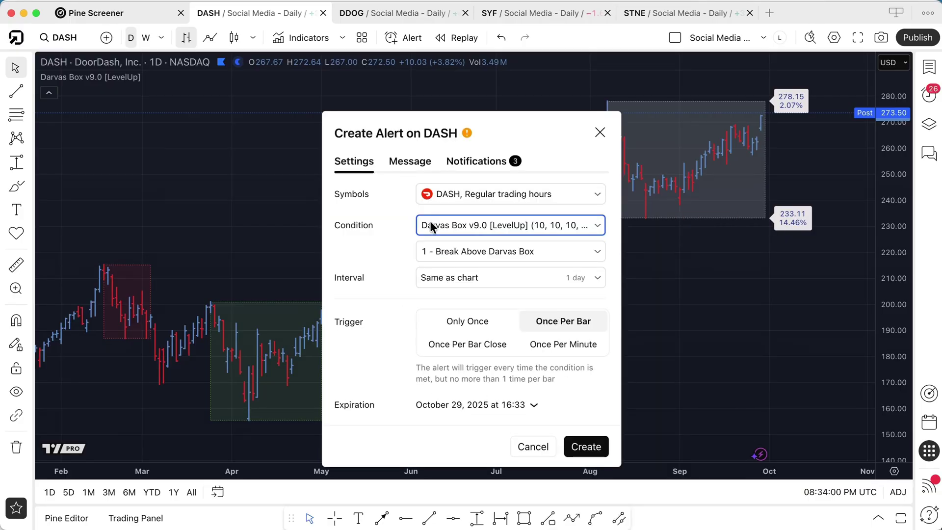
click(434, 251)
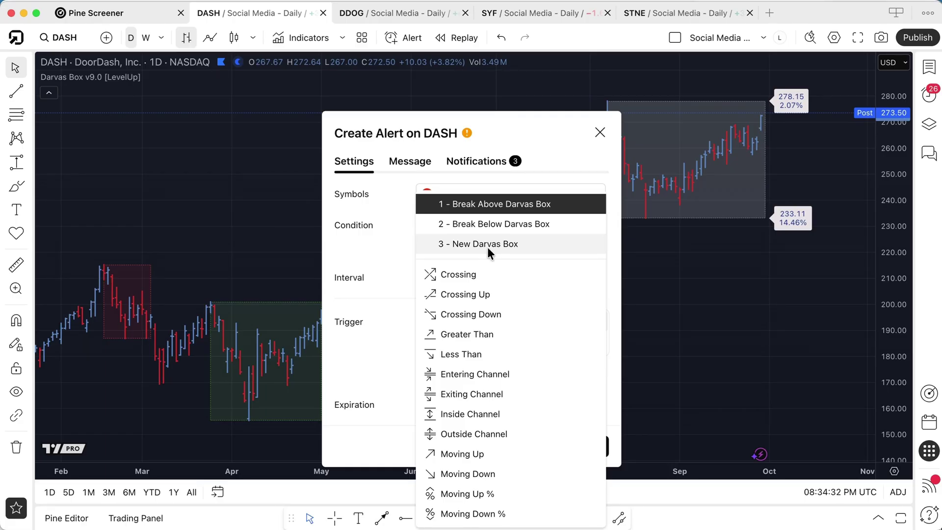
click(669, 275)
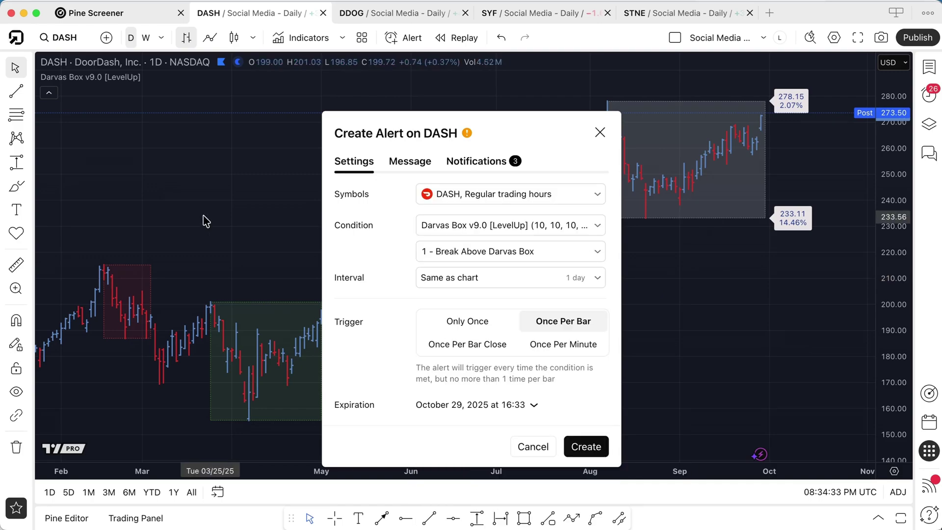
click(527, 444)
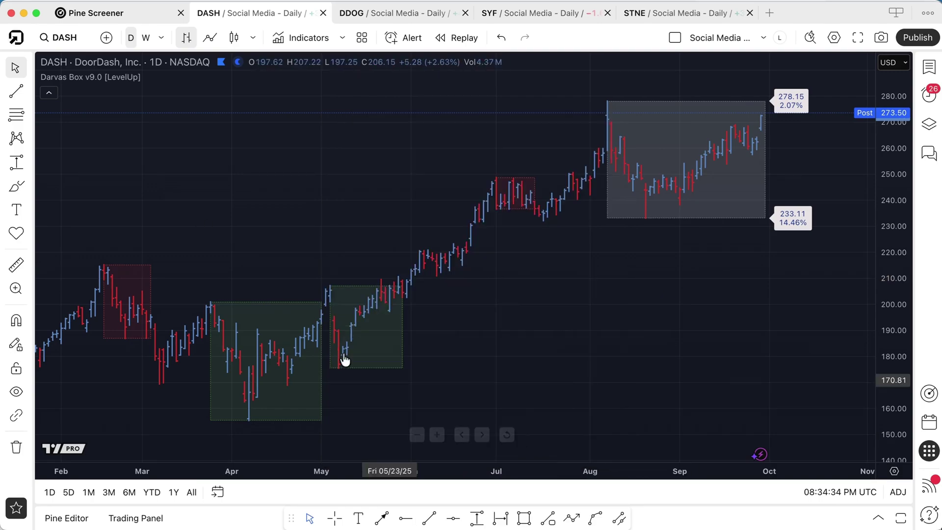
- In the Pine Screener, set Break Above Darvas Box to True and rescan
click(114, 15)
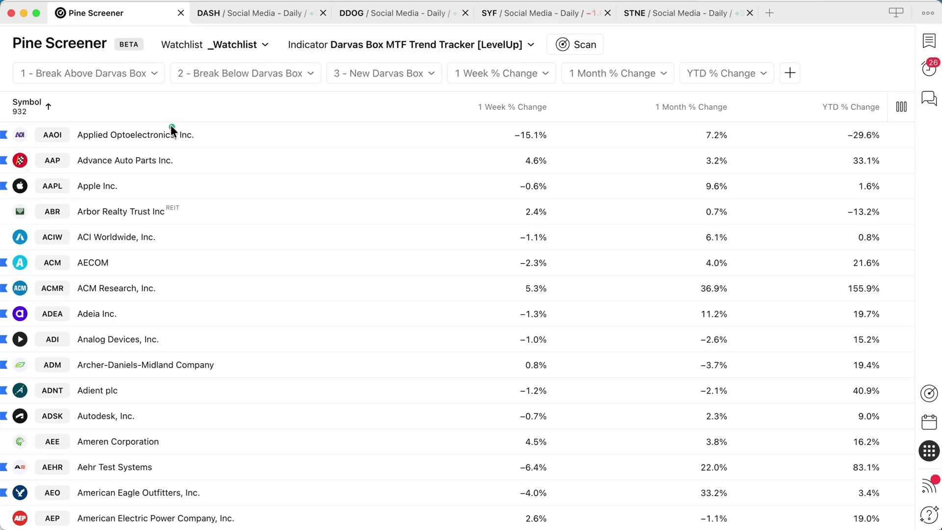
drag(170, 126, 136, 88)
click(121, 76)
click(91, 97)
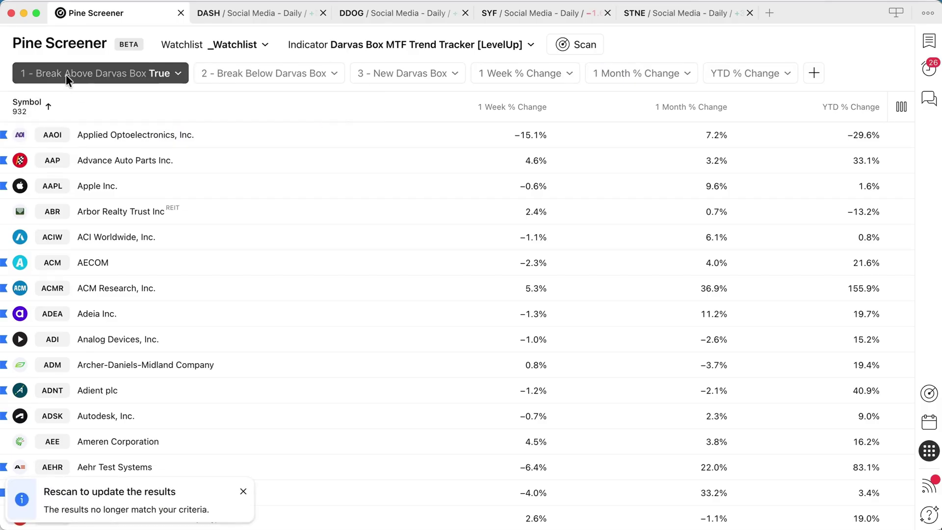
click(569, 46)
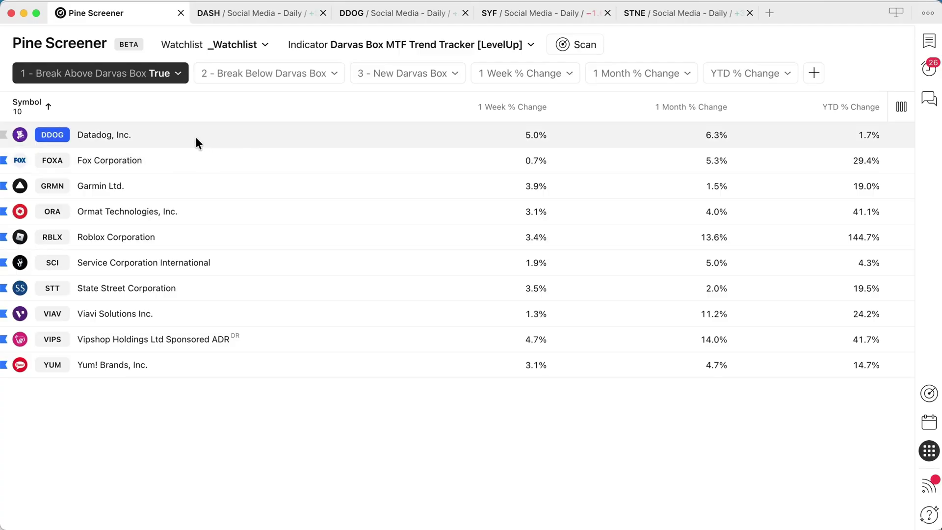
- Open the DDOG chart and point out the latest bar breaking above its box
click(366, 14)
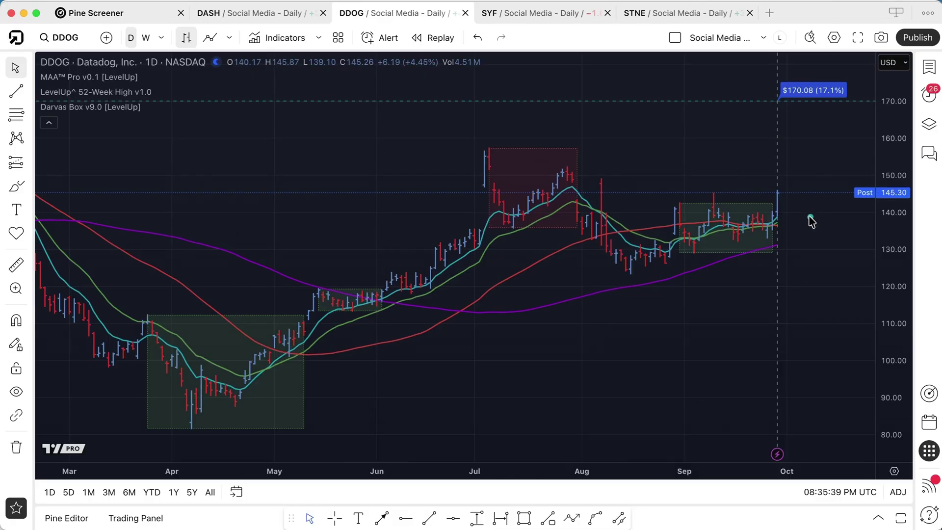
drag(744, 305, 744, 261)
drag(809, 221, 785, 206)
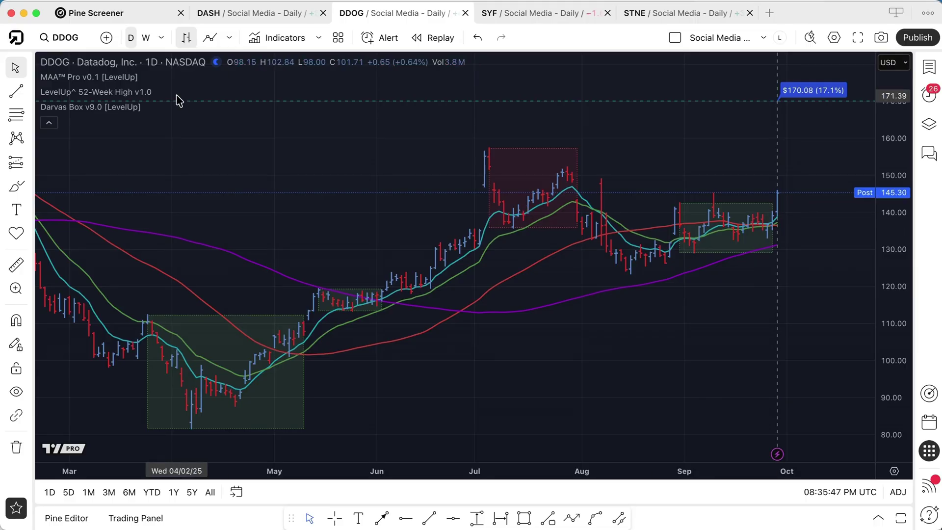
- Swap the screen to Break Below Darvas Box = True for 9 stocks, then inspect SYF's box
click(114, 13)
click(95, 73)
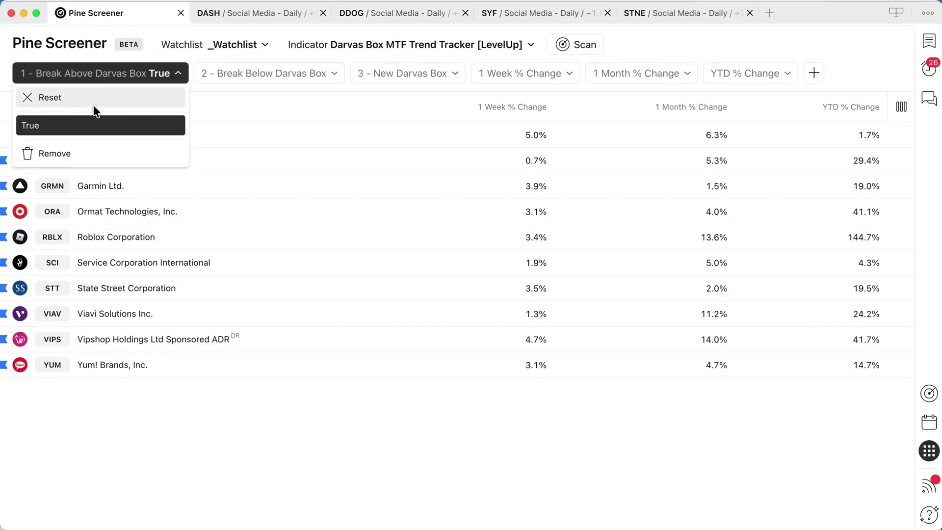
click(98, 95)
click(234, 72)
click(250, 94)
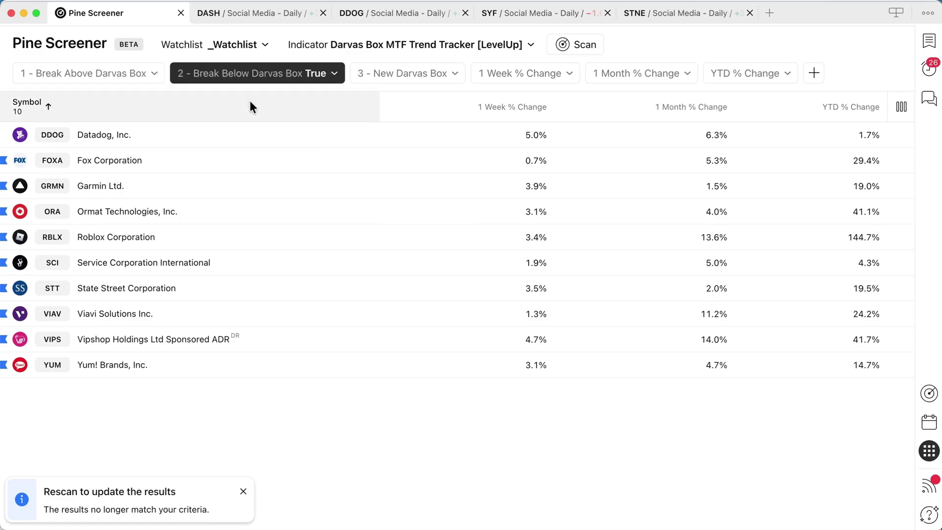
click(572, 44)
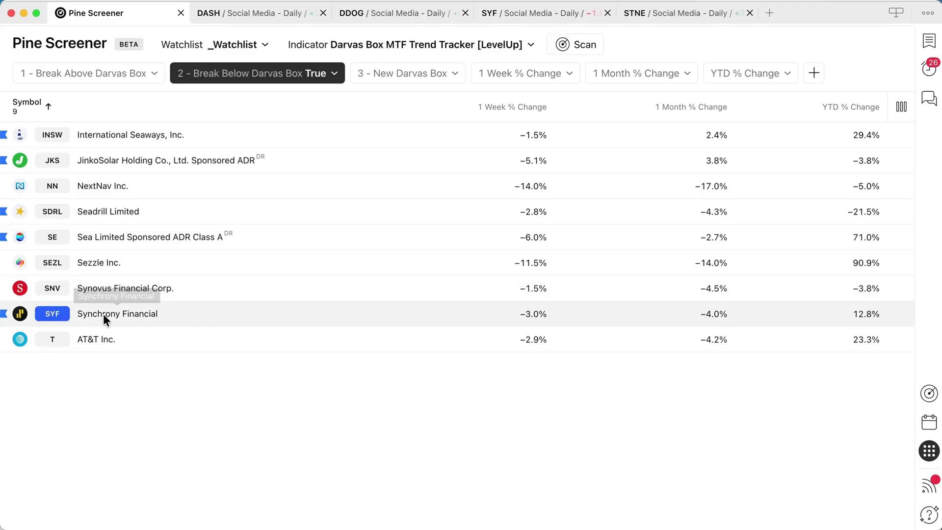
click(509, 9)
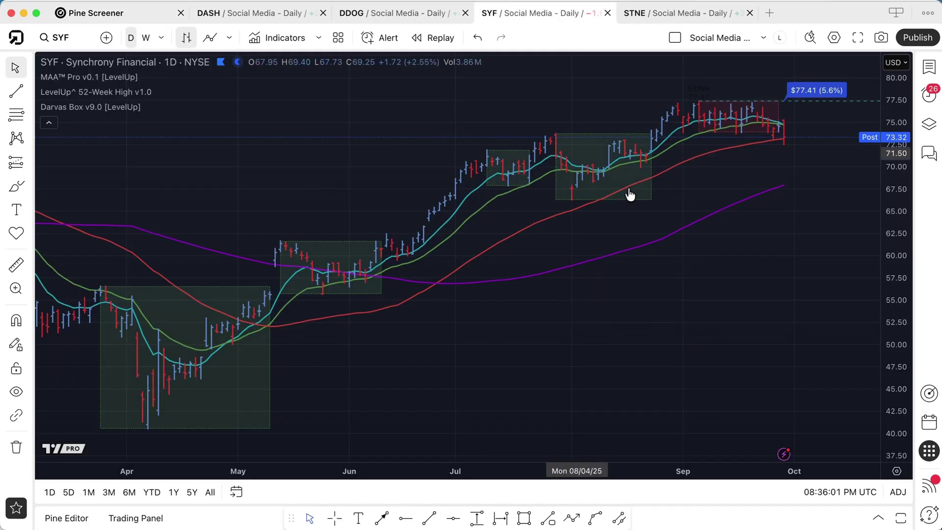
mouse_move(738, 195)
mouse_down()
mouse_move(740, 149)
mouse_move(778, 135)
mouse_move(762, 143)
mouse_move(782, 156)
mouse_up()
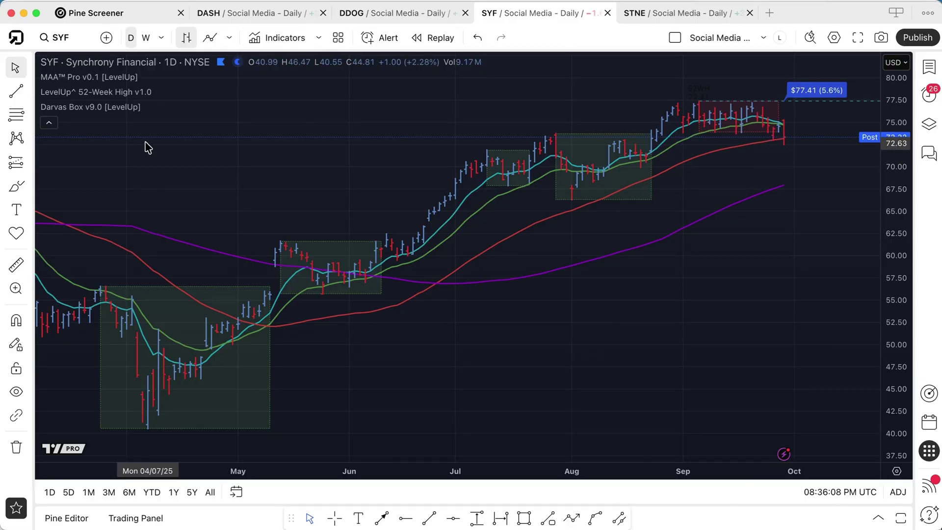
- Replace the Break Below filter with New Darvas Box = True and rescan, yielding 9 stocks
click(119, 15)
click(263, 68)
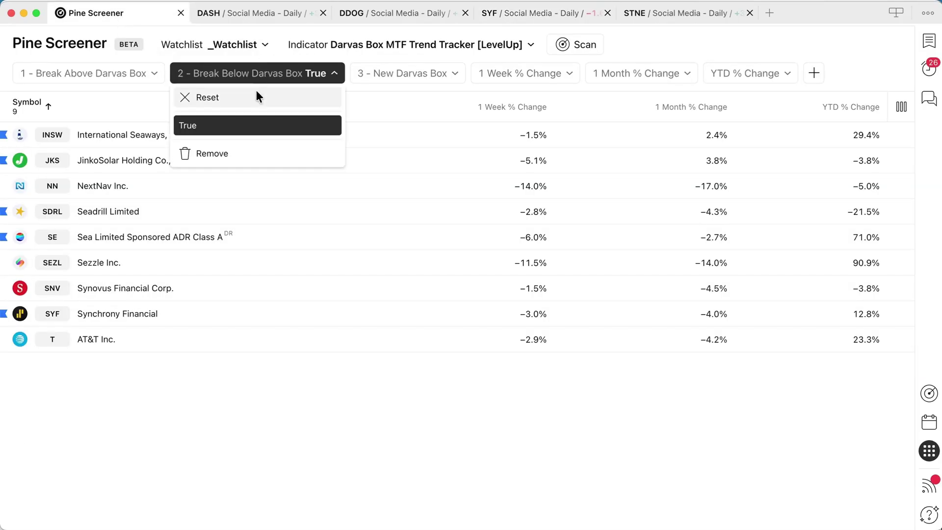
click(255, 96)
click(379, 75)
click(372, 96)
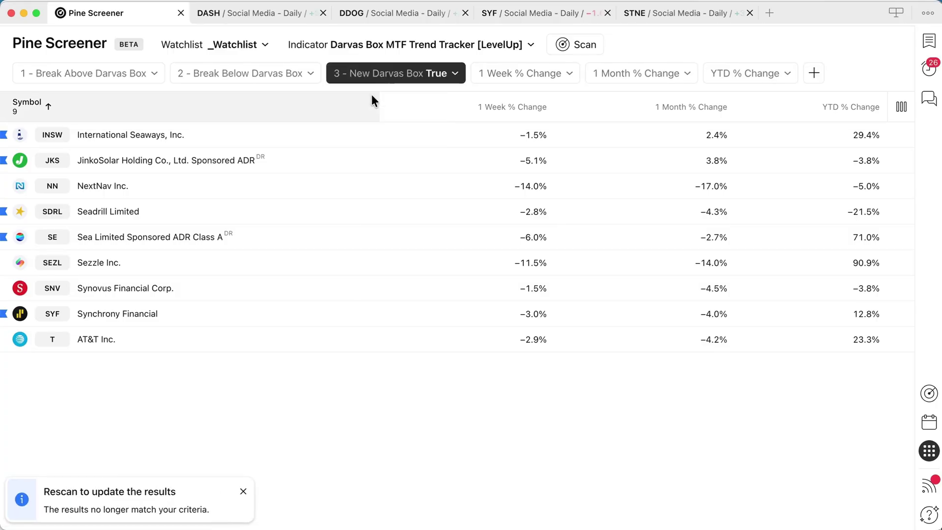
click(579, 45)
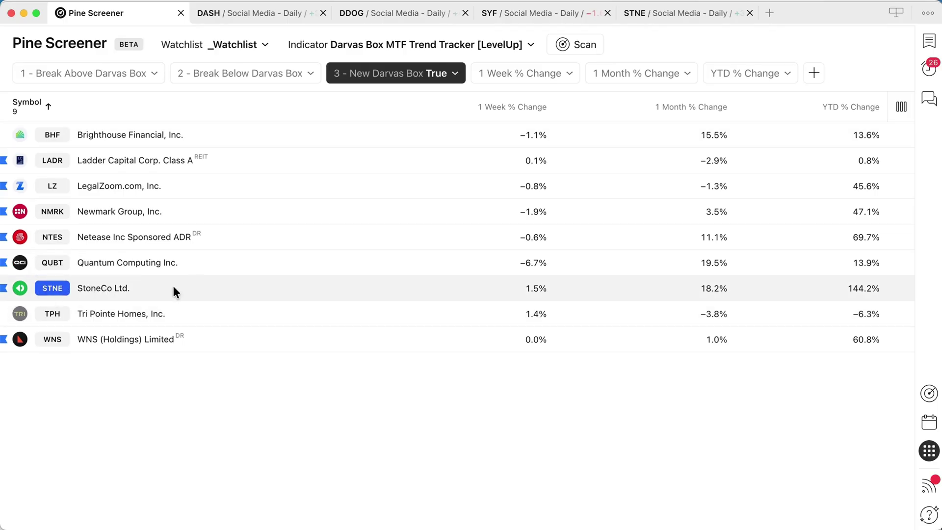
- Open the STNE chart and point out its new 19.62–18.43 box
click(669, 14)
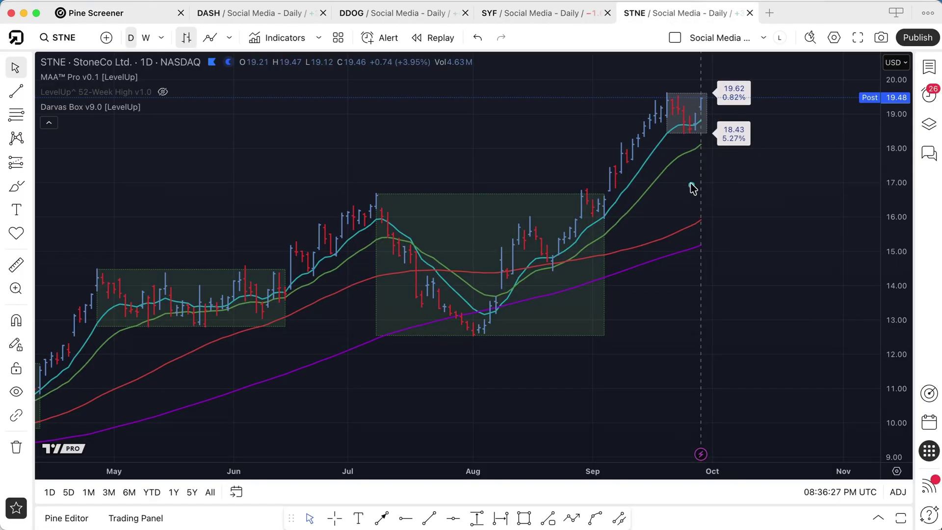
mouse_move(692, 188)
mouse_down()
mouse_move(691, 145)
mouse_move(699, 156)
mouse_up()
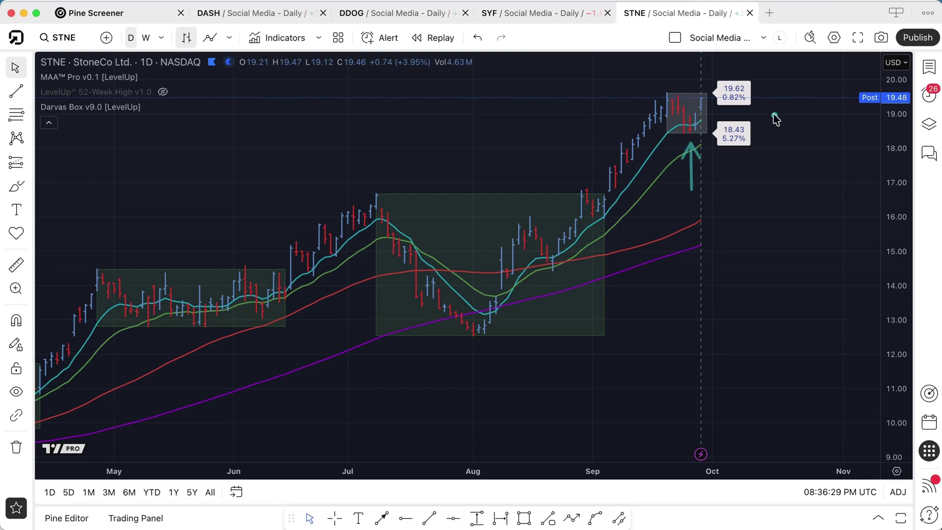
drag(774, 117, 759, 133)
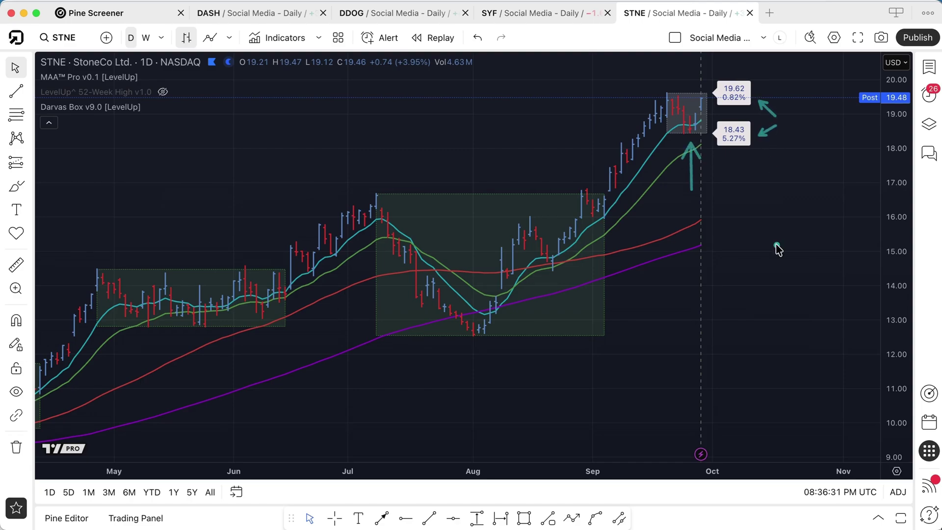